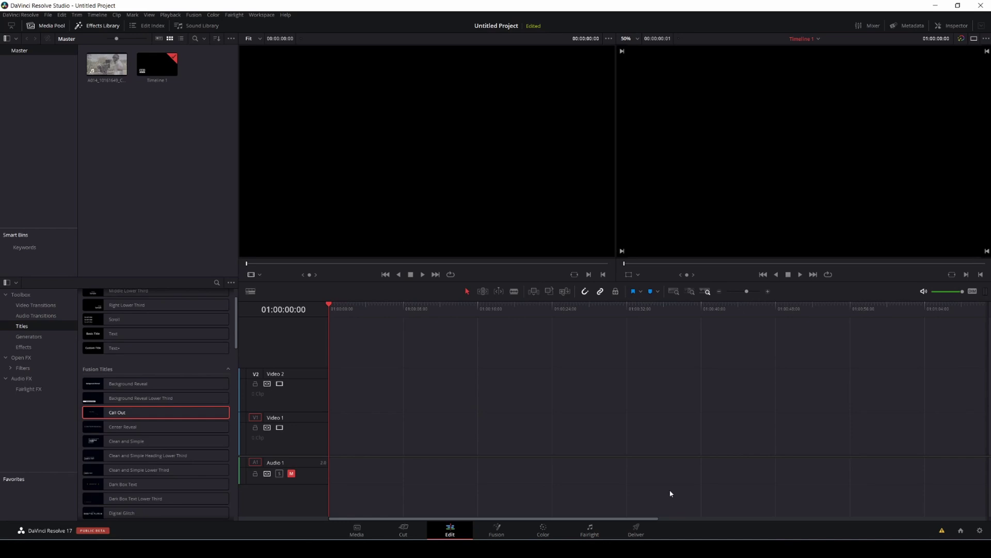
Step: Drag the raw camera-operator clip from the Media Pool onto the V1/A1 timeline tracks
left_click_drag(107, 64, 335, 415)
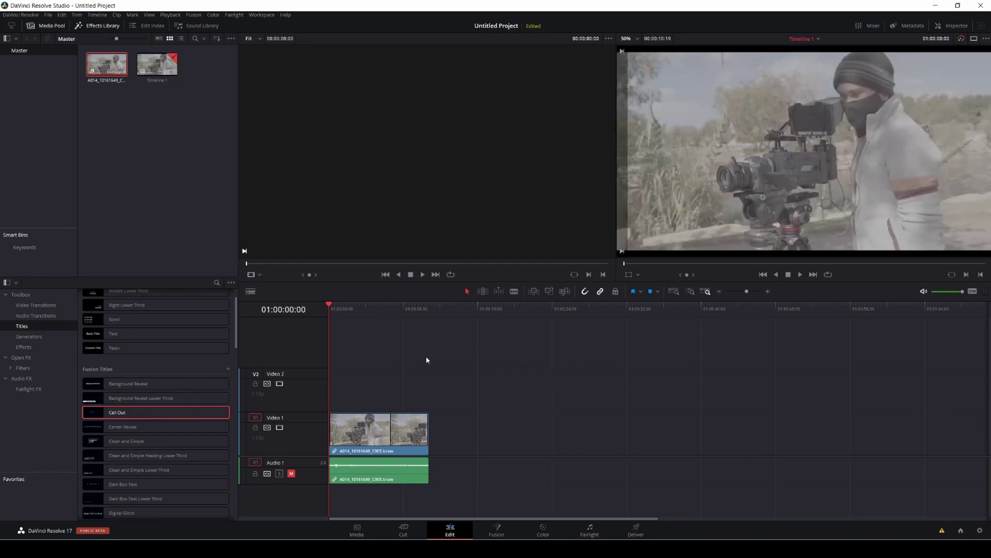
Step: On the Color page, set the clip's Camera Raw gamma to Blackmagic Design Video and ISO to 400
left_click(543, 529)
left_click(80, 431)
left_click(89, 431)
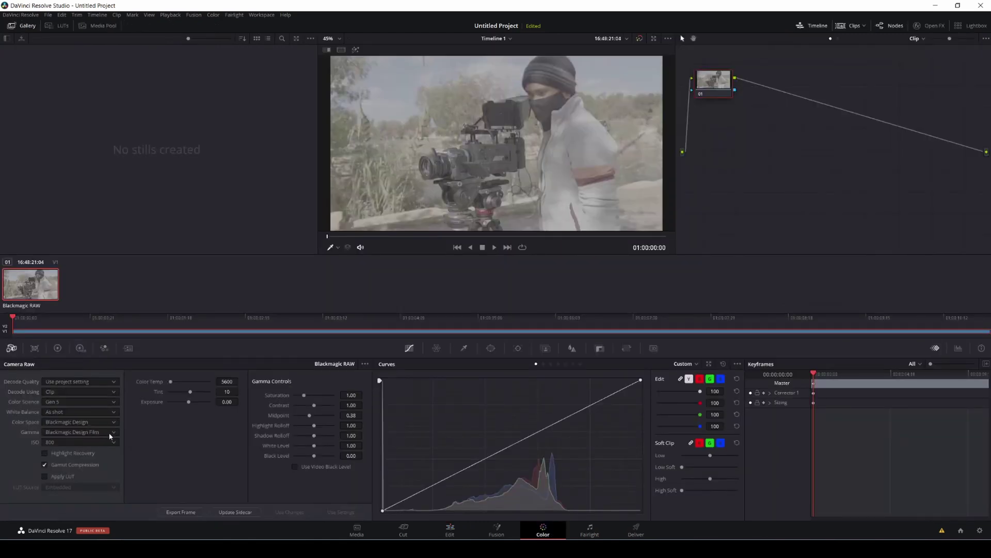
left_click(110, 433)
left_click(99, 453)
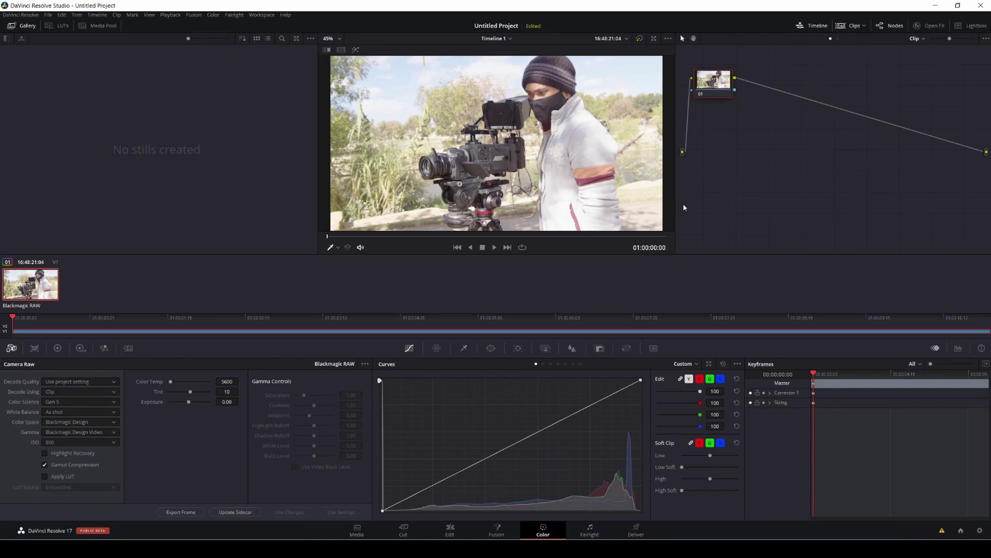
left_click(94, 444)
left_click(75, 494)
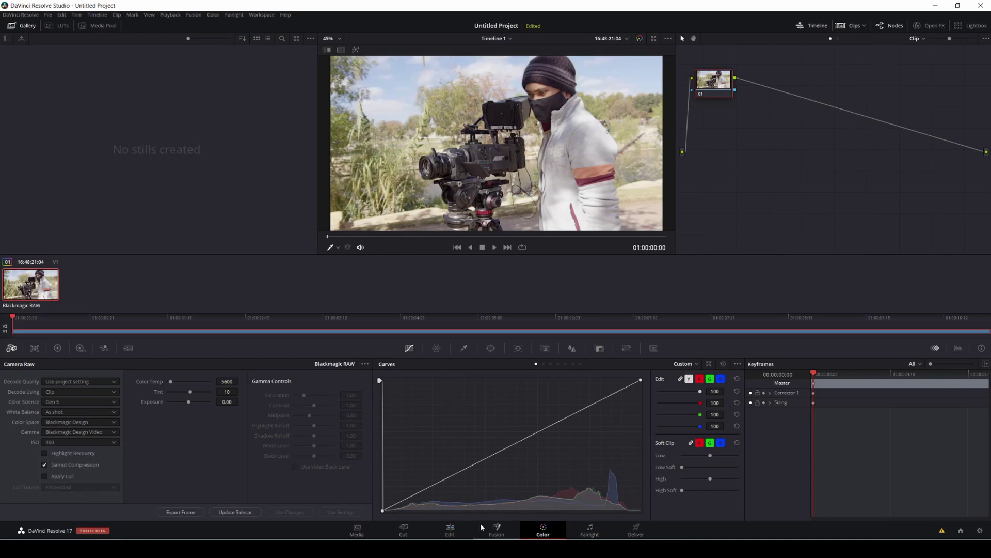
left_click(453, 528)
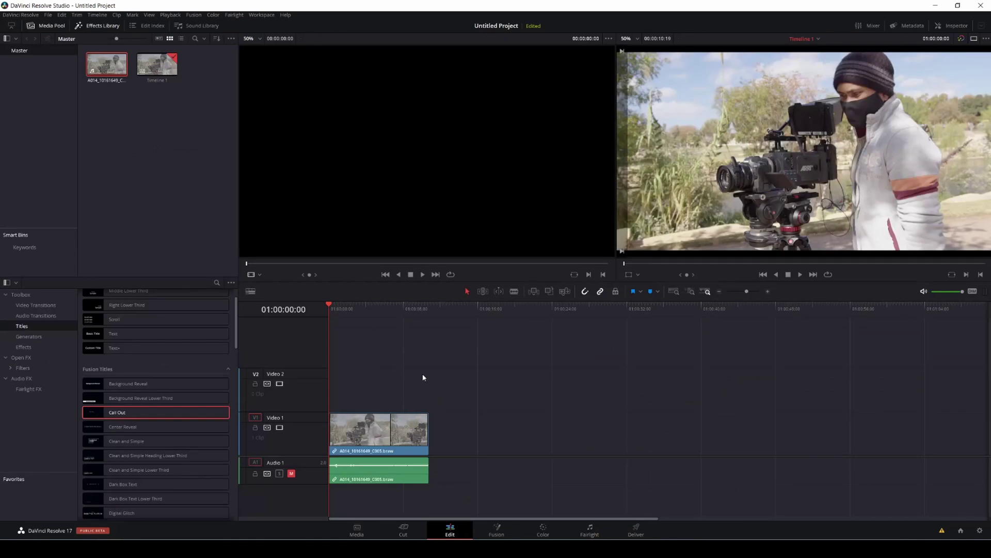
Step: Convert the V1 clip into Fusion Clip 1 and open it on the Fusion page
right_click(362, 430)
left_click(387, 171)
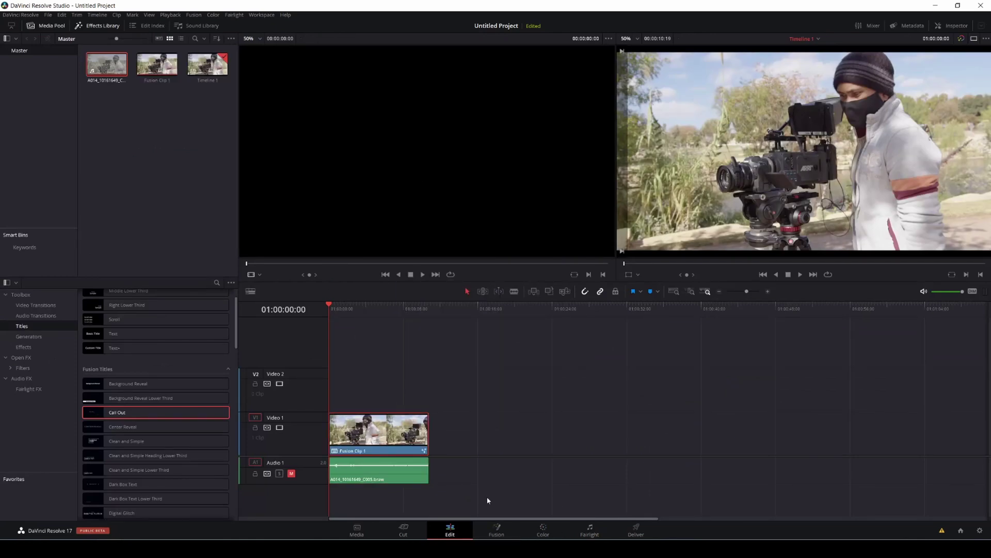
left_click(497, 530)
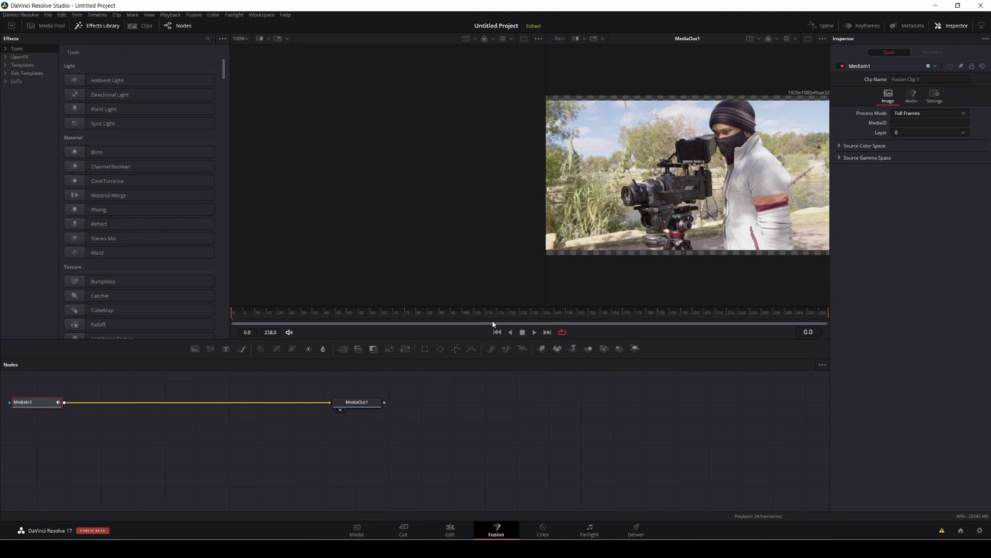
Step: Centre the MediaIn1 and MediaOut1 nodes and expand Templates in the Effects Library
left_click_drag(261, 405, 385, 440)
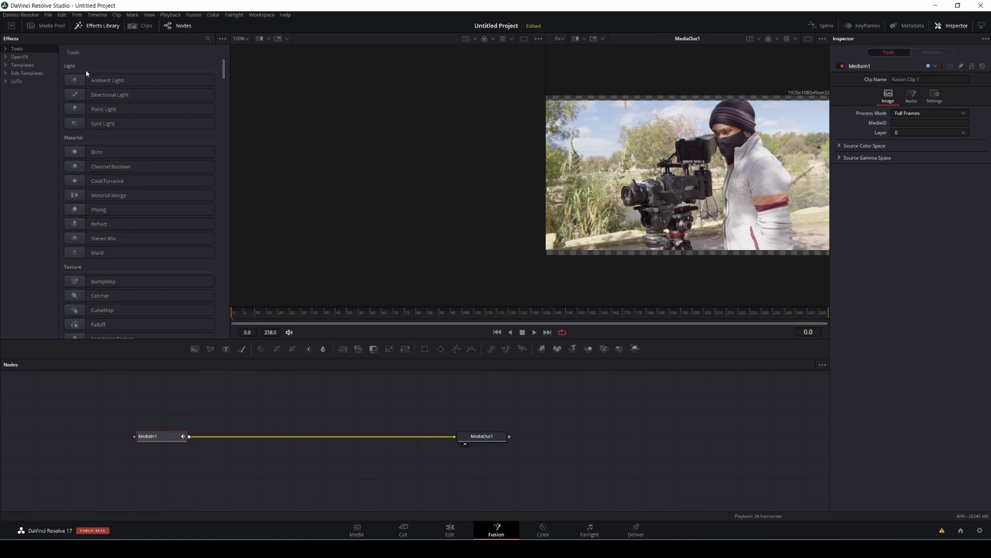
left_click(88, 27)
left_click(92, 28)
left_click(25, 66)
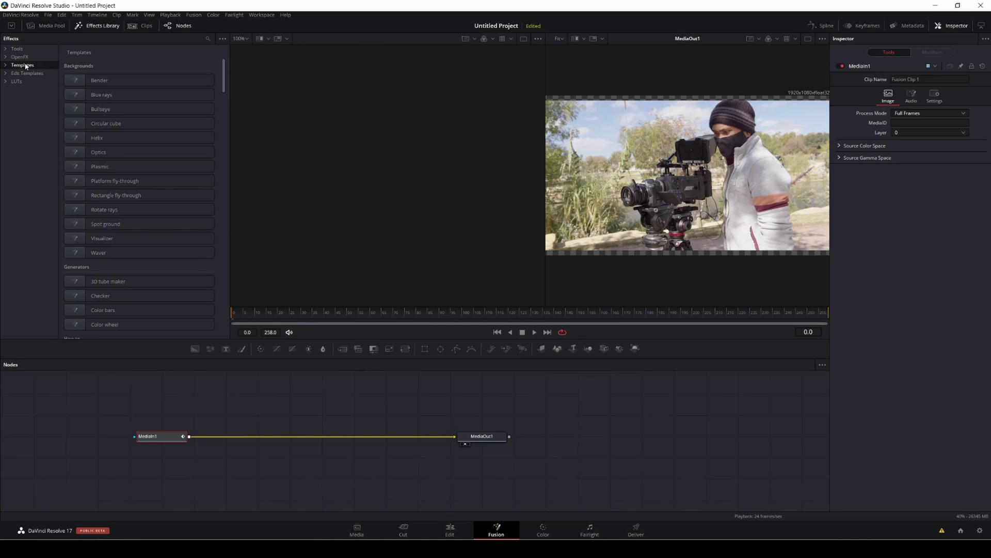
Step: Return to the Fusion page and list the Edit Templates titles
left_click(450, 530)
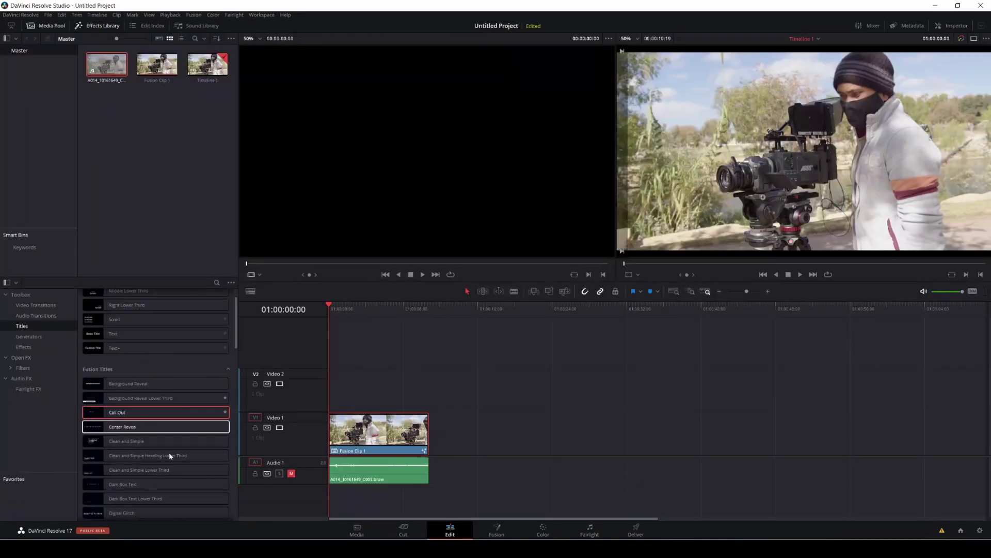
left_click(496, 530)
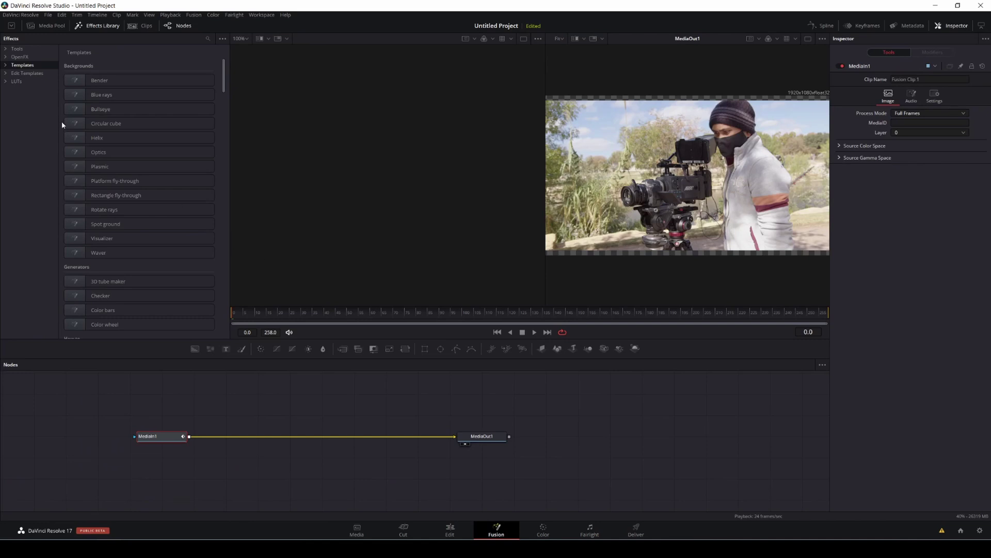
left_click(26, 74)
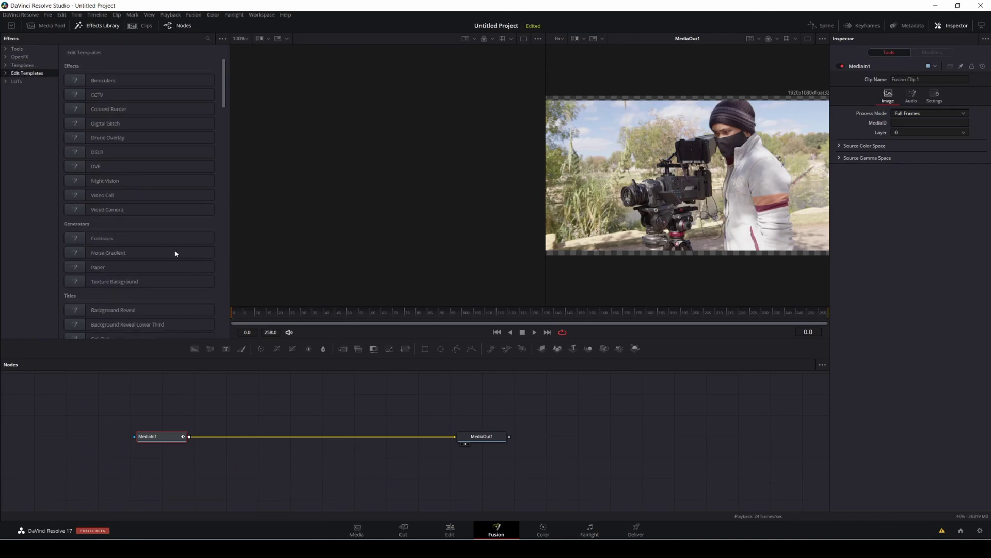
scroll(175, 253, "down", 3)
Step: Add a Call Out title node reading 'Canon R5' and merge it into the footage pipeline
left_click_drag(162, 253, 318, 398)
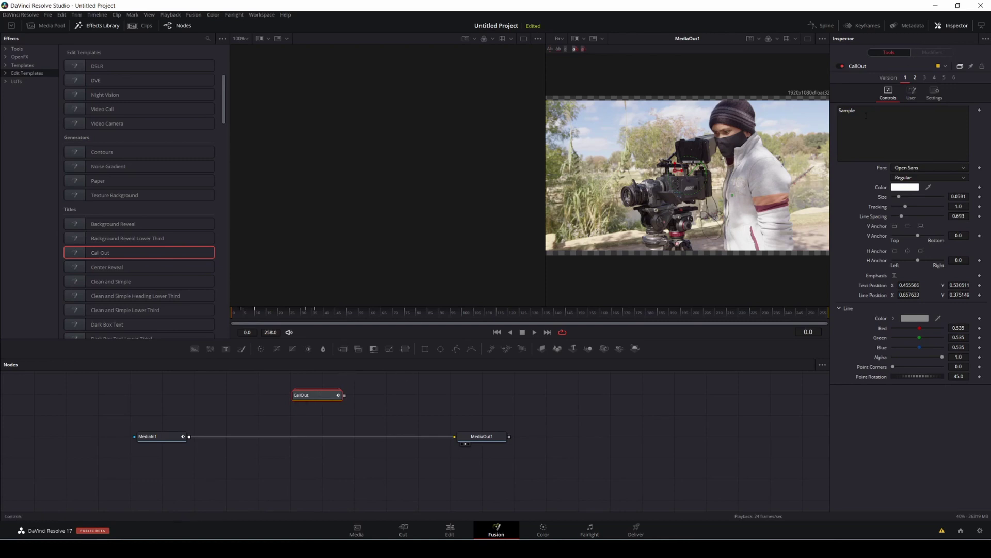
left_click(782, 103)
type("Canon R5")
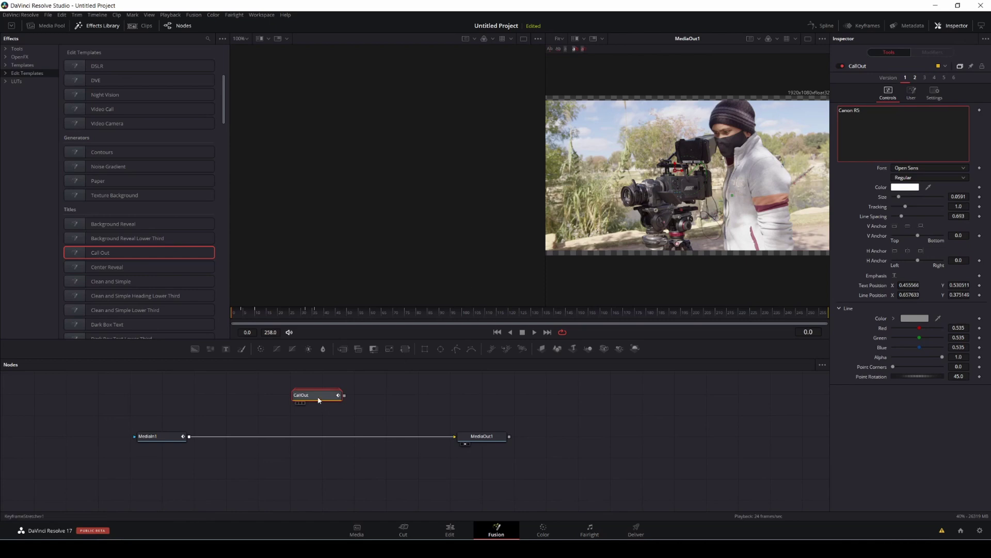
left_click_drag(318, 396, 190, 438)
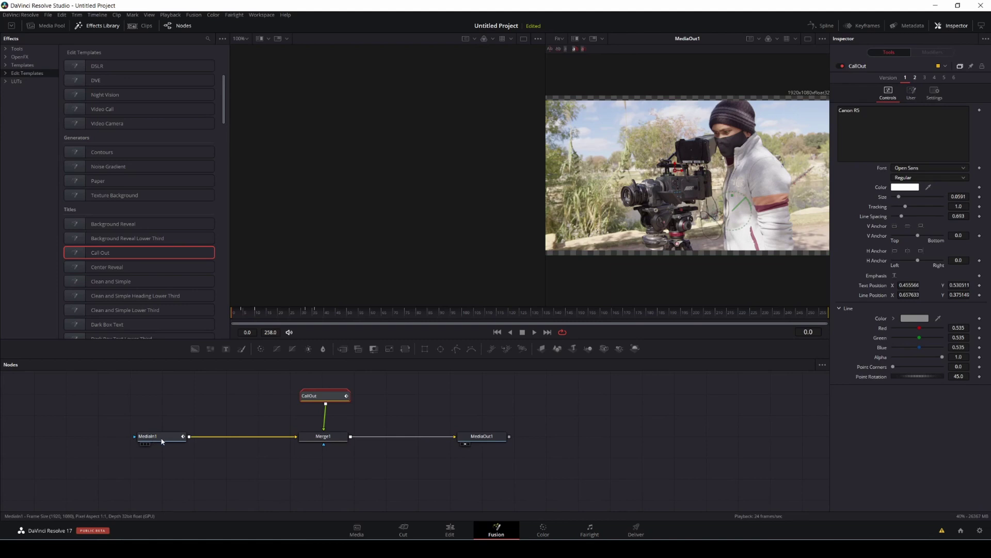
Step: Preview the composite and move the Canon R5 text and callout line toward the camera lens
left_click(535, 332)
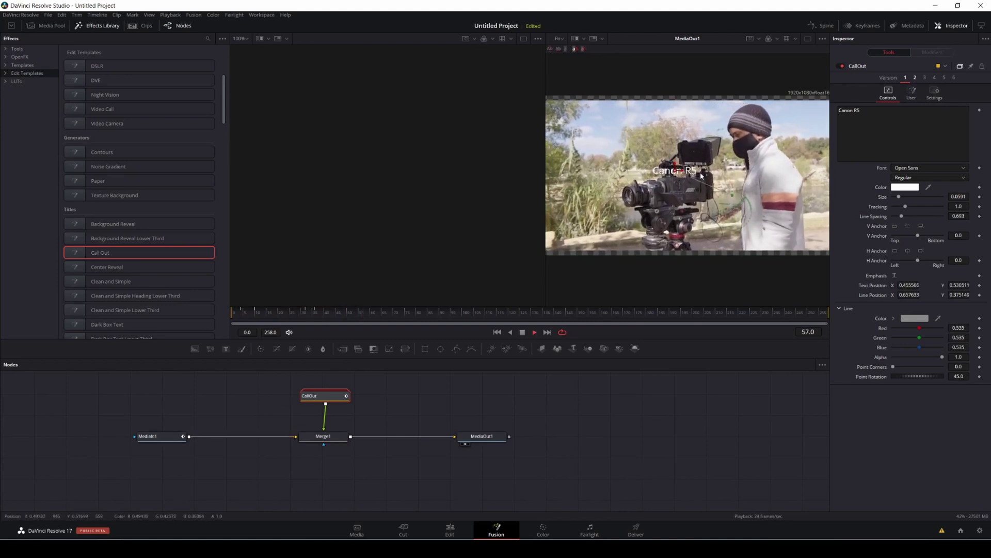
left_click(523, 332)
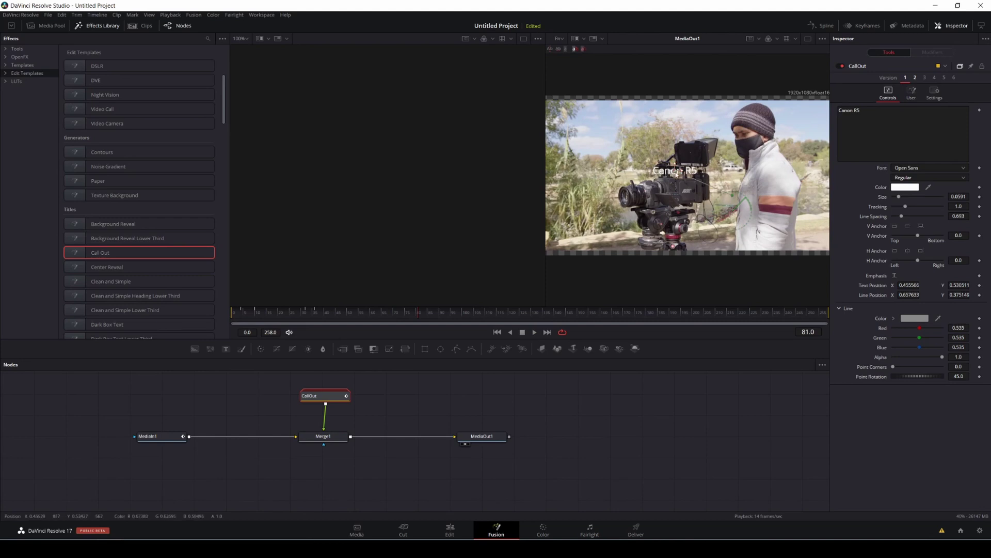
left_click_drag(676, 170, 660, 171)
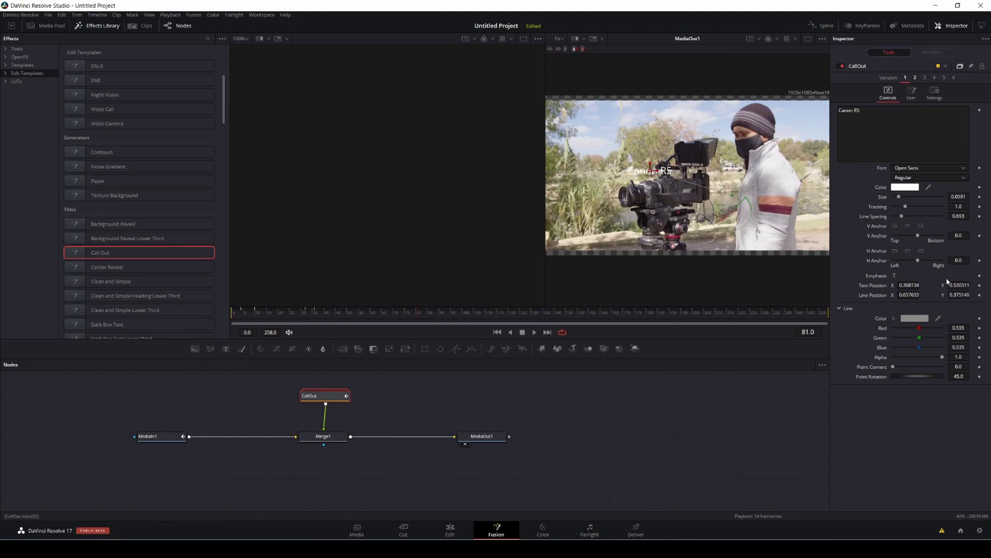
left_click_drag(959, 285, 904, 294)
left_click_drag(965, 295, 969, 295)
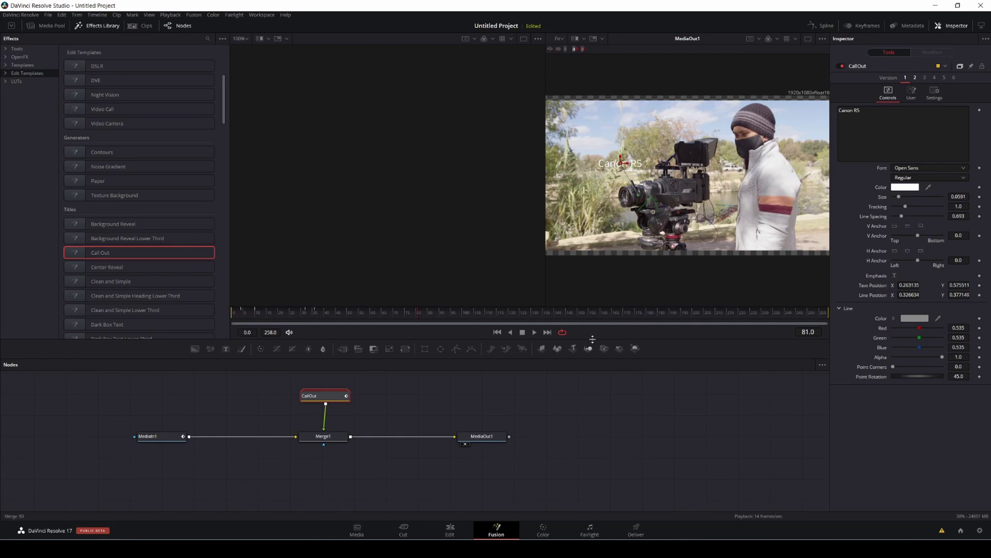
Step: Replay to check the callout placement, return to the first frame, and select MediaIn1
key("space")
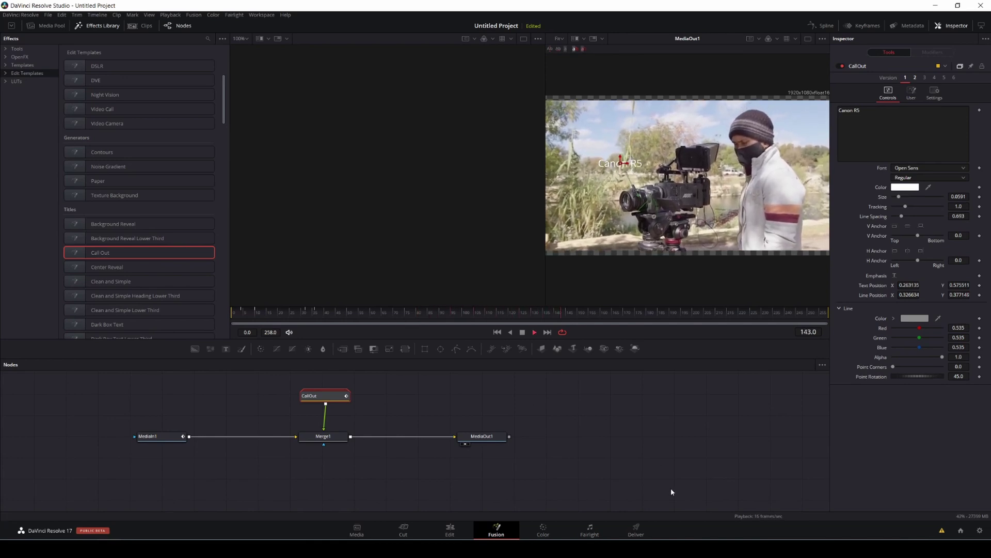
left_click(523, 333)
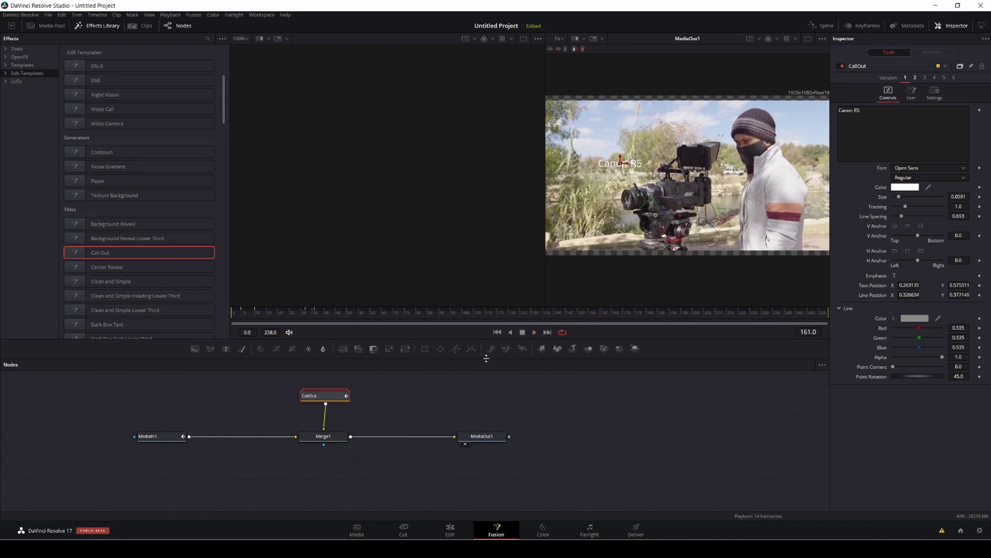
left_click(497, 332)
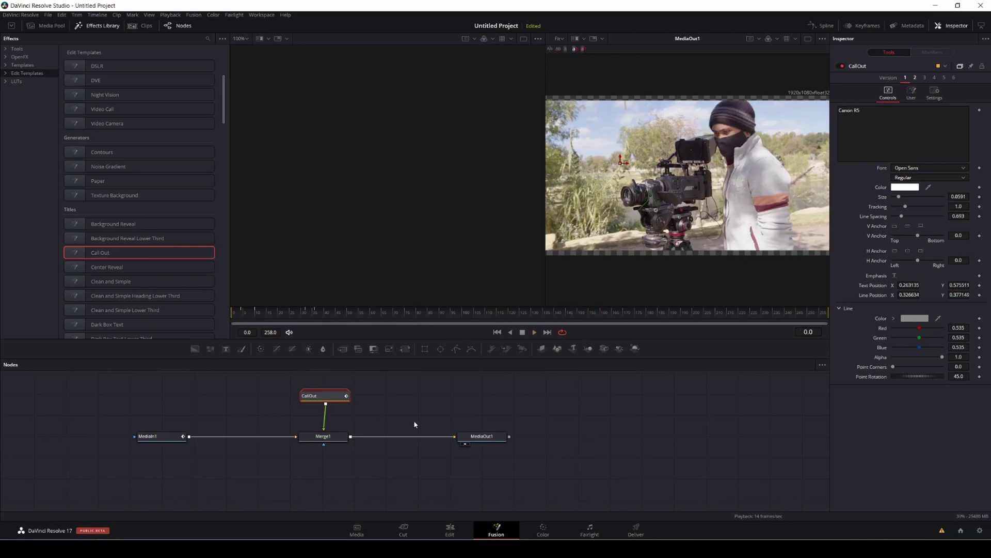
left_click(163, 442)
Step: Search tools for 'track' and insert a Planar Tracker after MediaIn1, positioning PlanarTracker1
key("shift+space")
type("track")
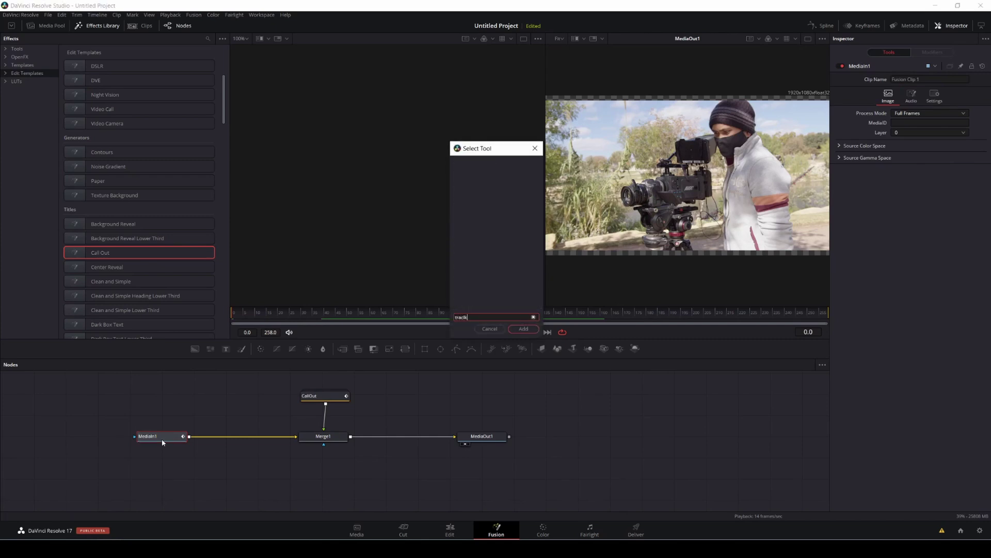
key("BackSpace")
type("ck")
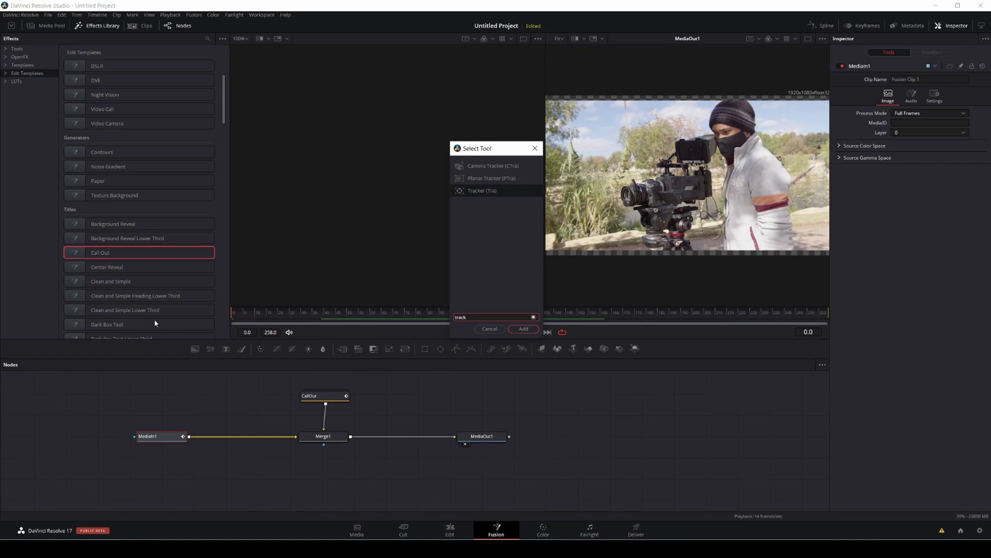
left_click(490, 179)
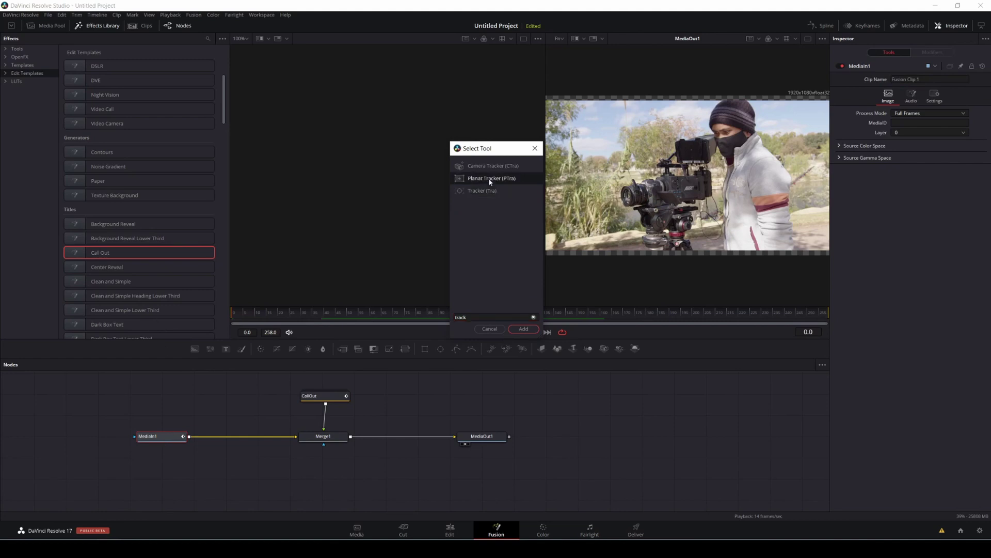
left_click(526, 329)
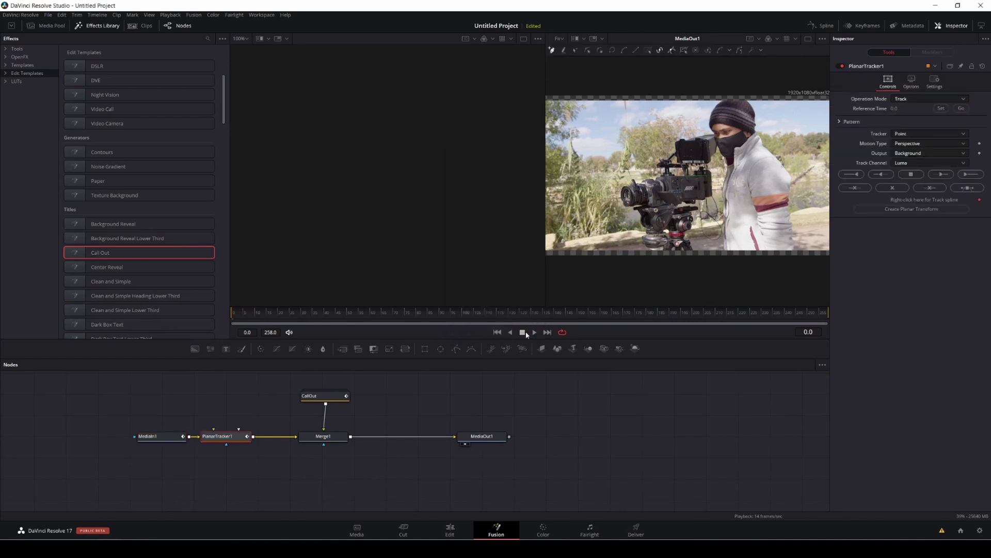
left_click_drag(226, 443, 238, 437)
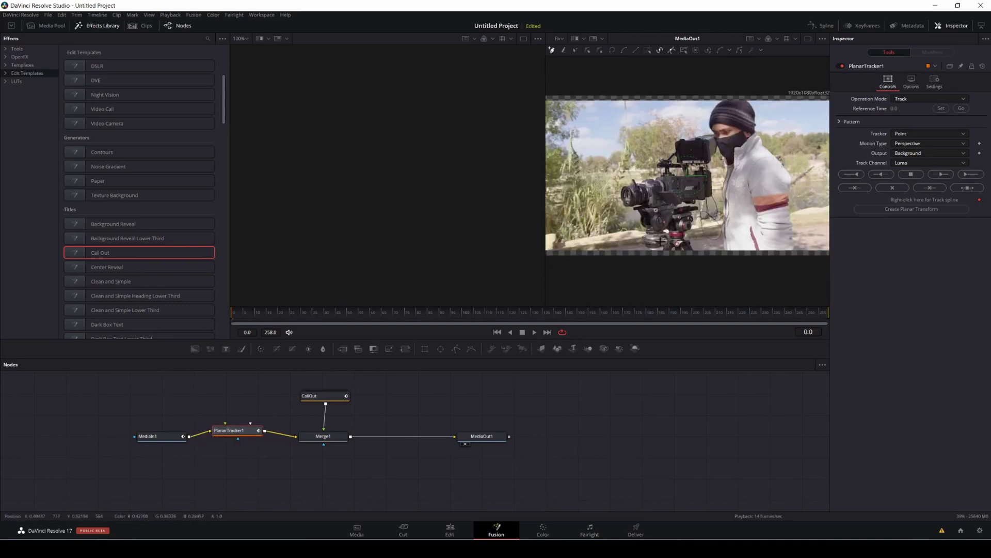
scroll(660, 241, "up", 5)
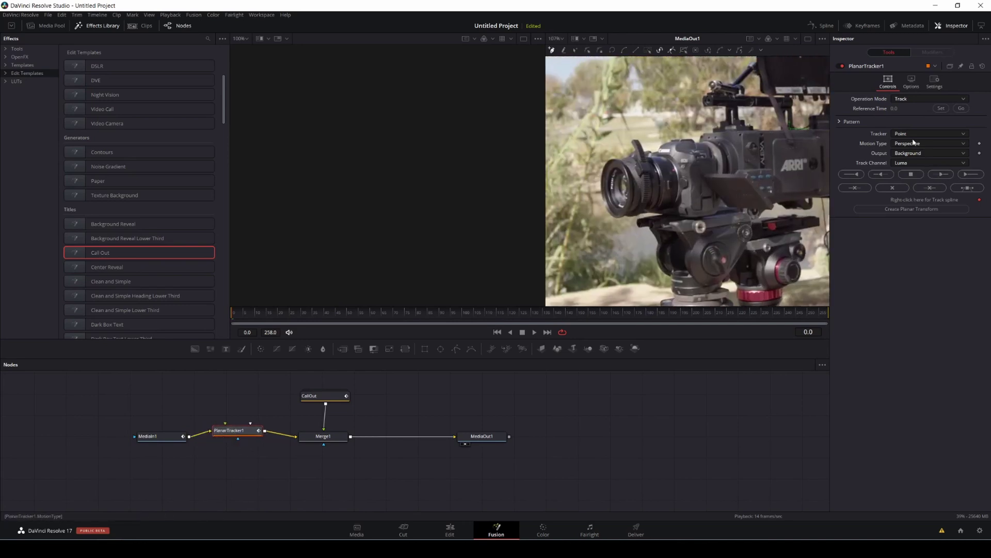
Step: Set Motion Type to Translation, Rotation and outline the Canon camera body and lens
left_click(913, 144)
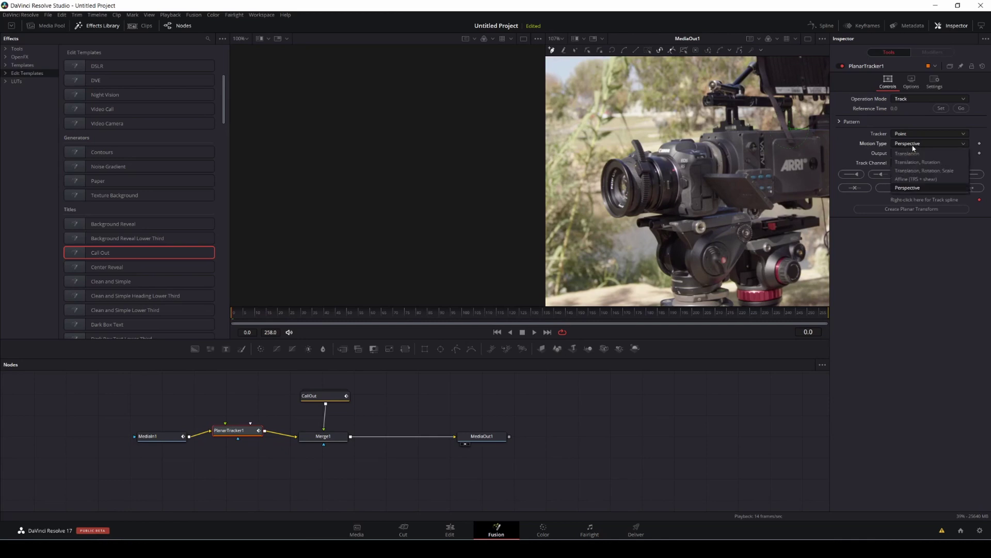
left_click(937, 163)
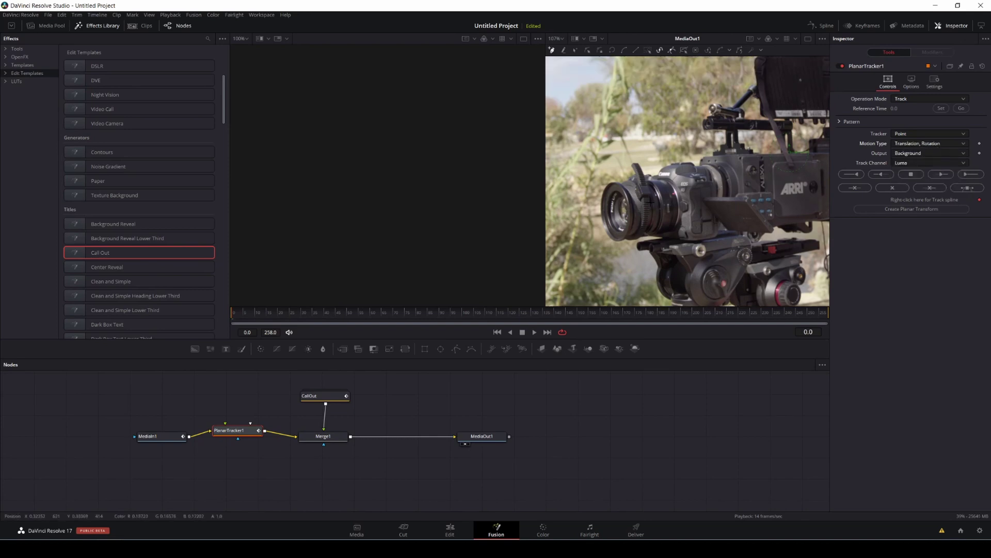
left_click(613, 214)
left_click(776, 215)
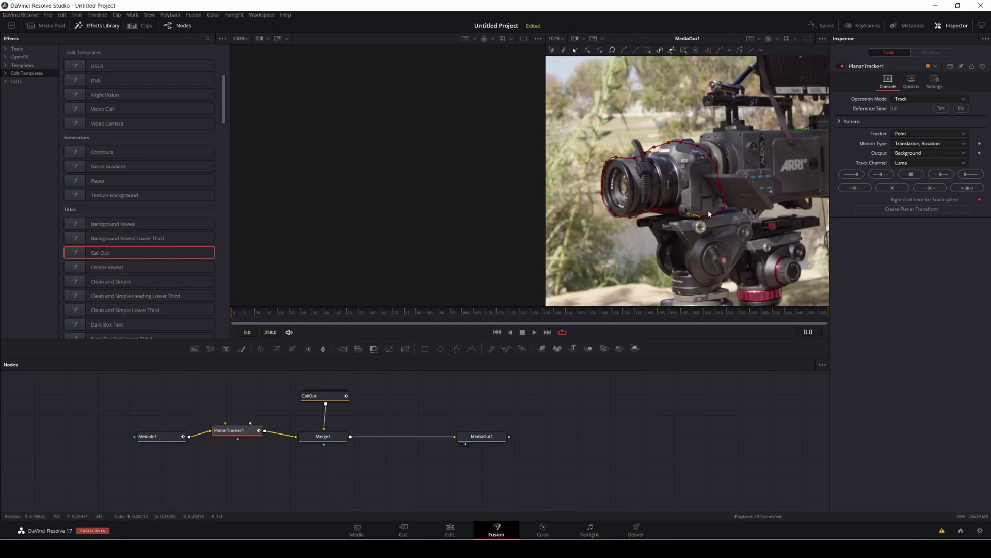
scroll(702, 212, "up", 5)
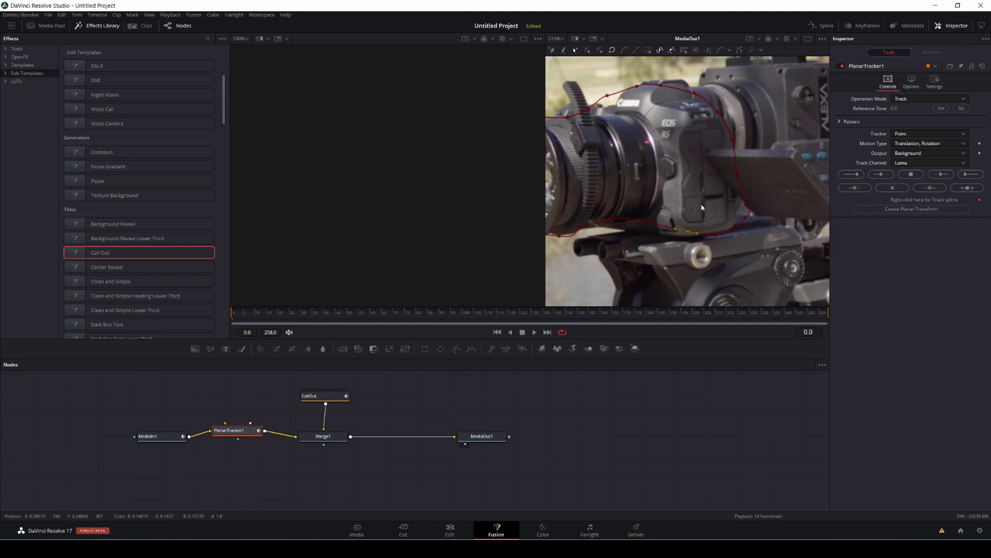
scroll(701, 207, "down", 2)
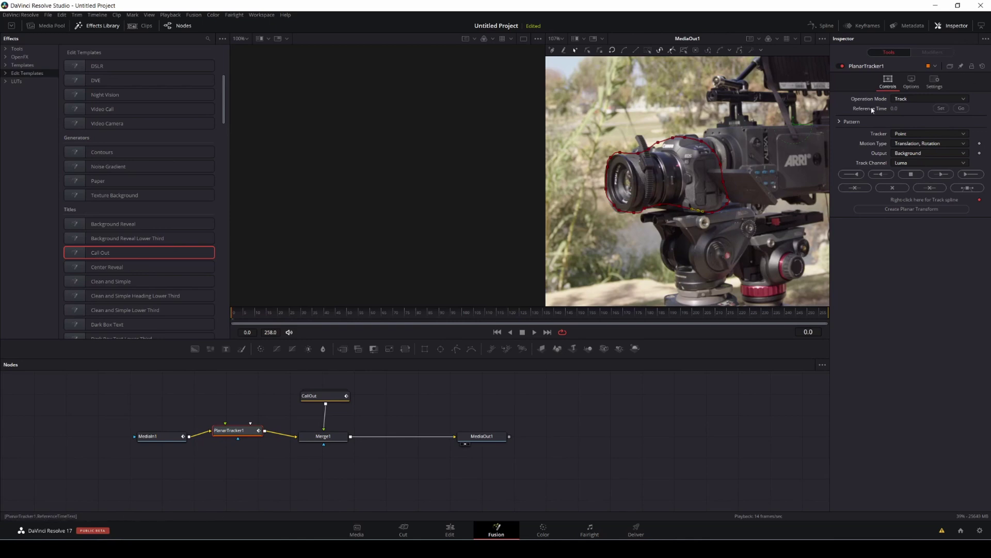
Step: Track the camera pattern through all 258 frames, then go back to reference frame 0
left_click(971, 175)
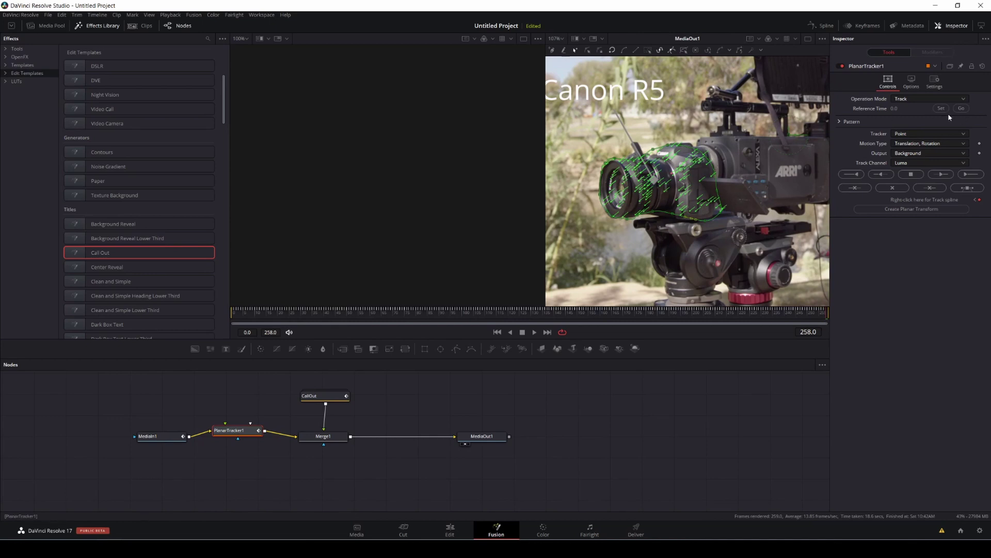
left_click(962, 109)
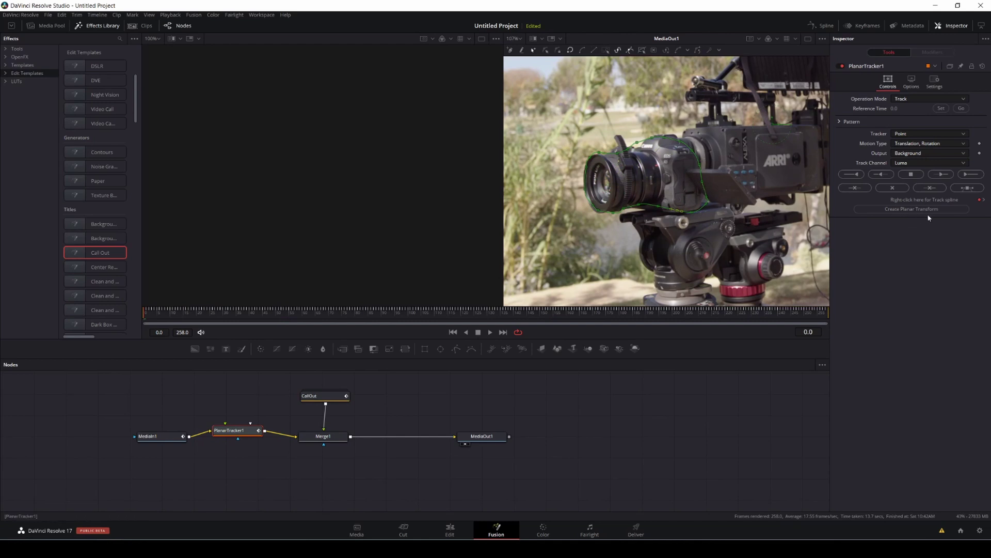
Step: Wire CallOut into PlanarTransform1 and PlanarTransform1 into Merge1's foreground, arranging the nodes
left_click_drag(160, 415, 238, 397)
left_click_drag(317, 396, 325, 381)
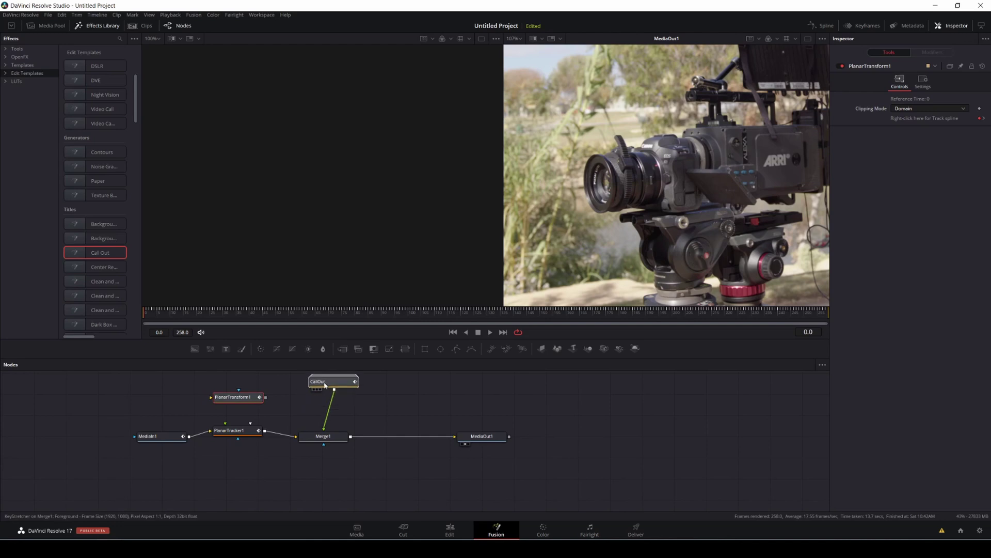
mouse_move(244, 400)
left_mouse_down()
mouse_move(278, 406)
mouse_move(251, 405)
left_mouse_up()
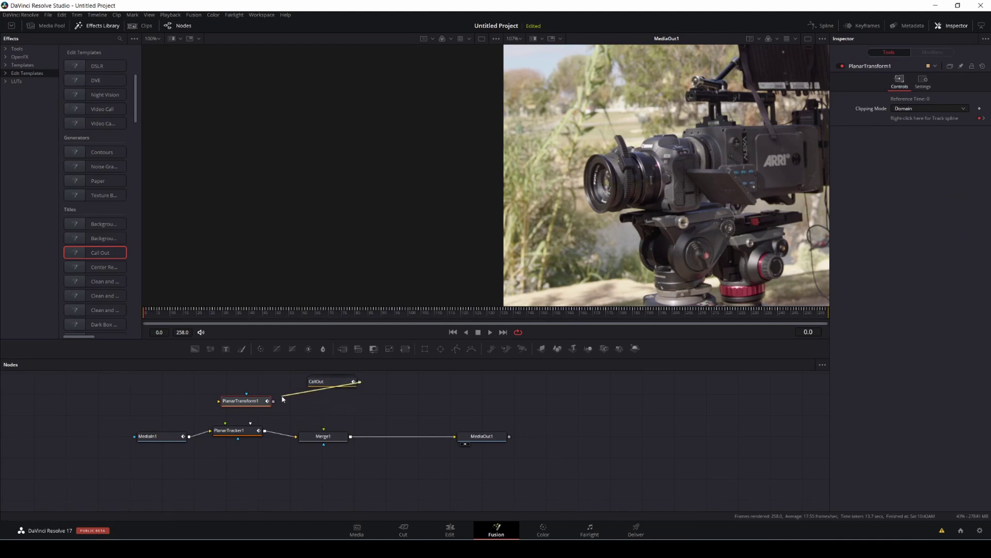
left_click_drag(267, 399, 254, 403)
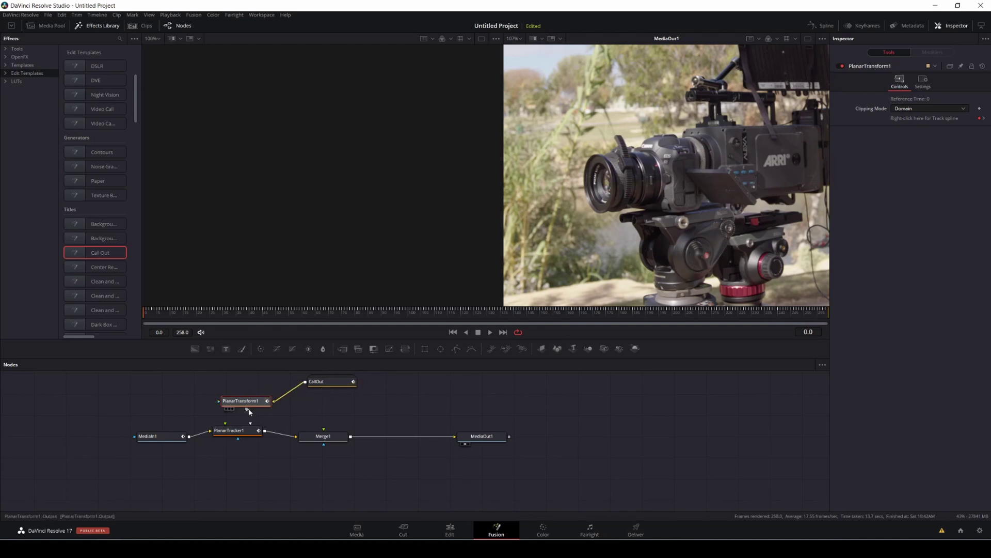
left_click_drag(248, 409, 324, 429)
left_click_drag(246, 405, 325, 382)
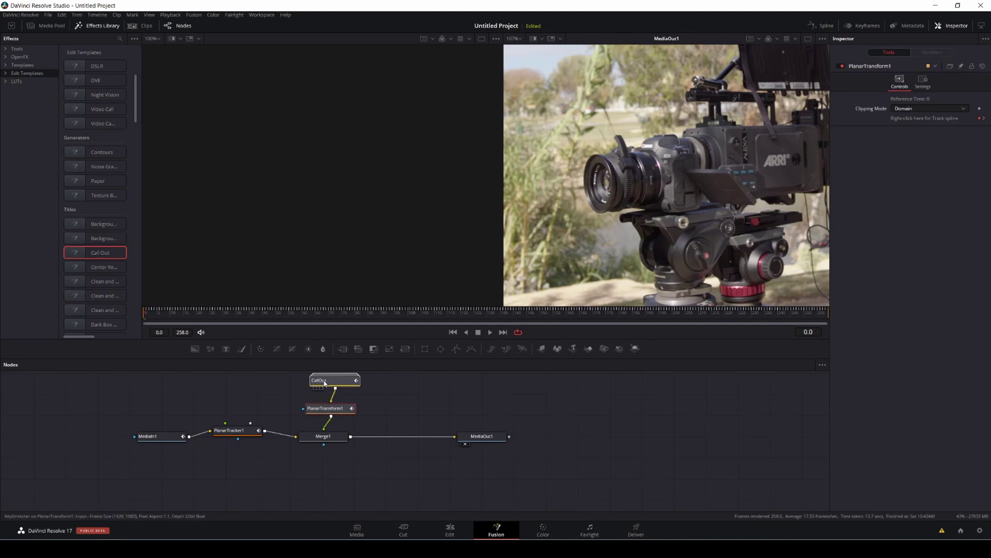
Step: Play back the composite with CallOut selected to confirm the Canon R5 label tracks the lens, then return to the Edit page
left_click(334, 438)
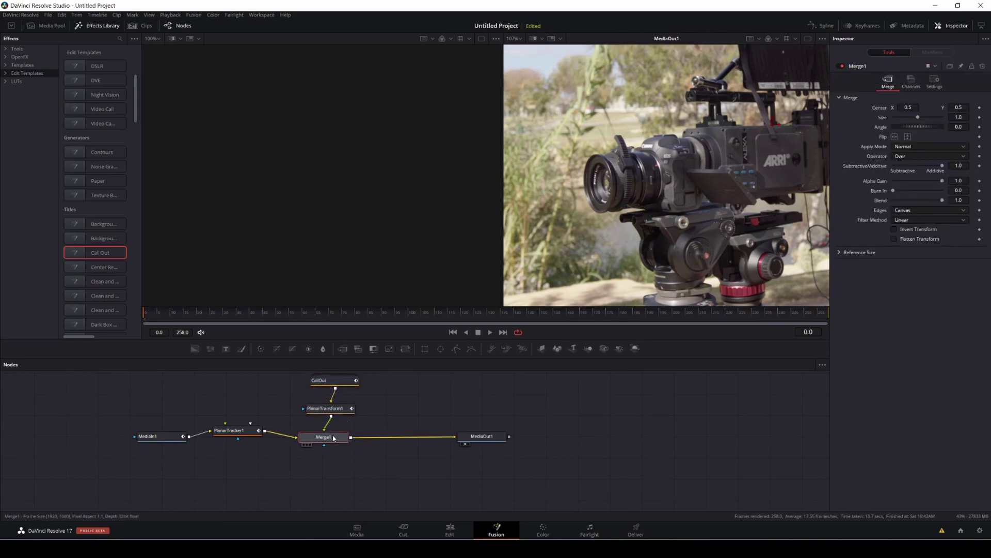
left_click(335, 385)
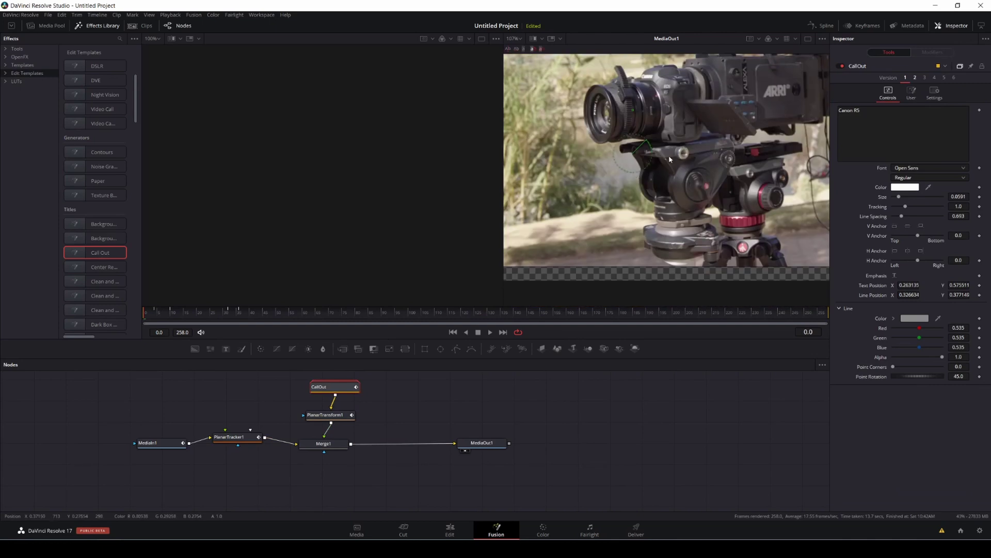
scroll(670, 159, "down", 5)
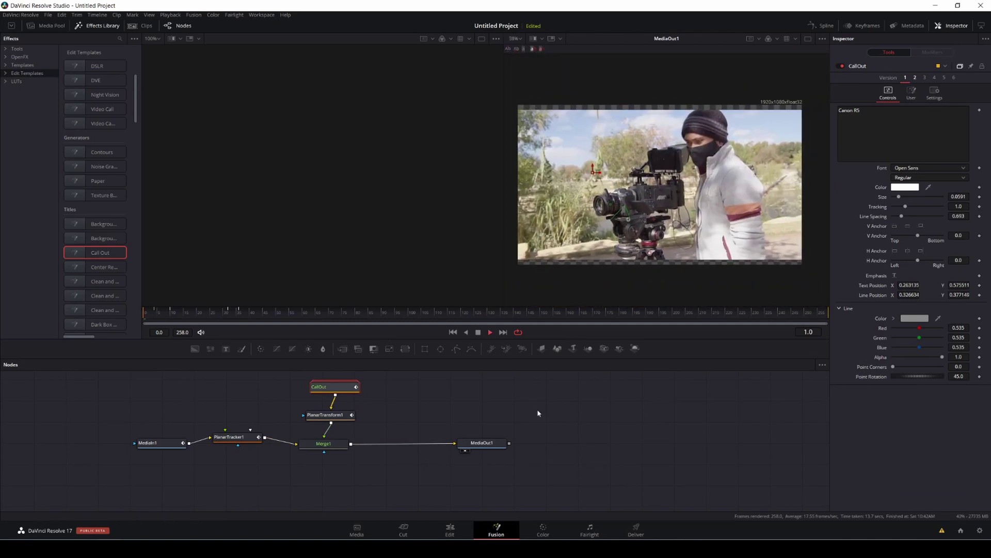
key("space")
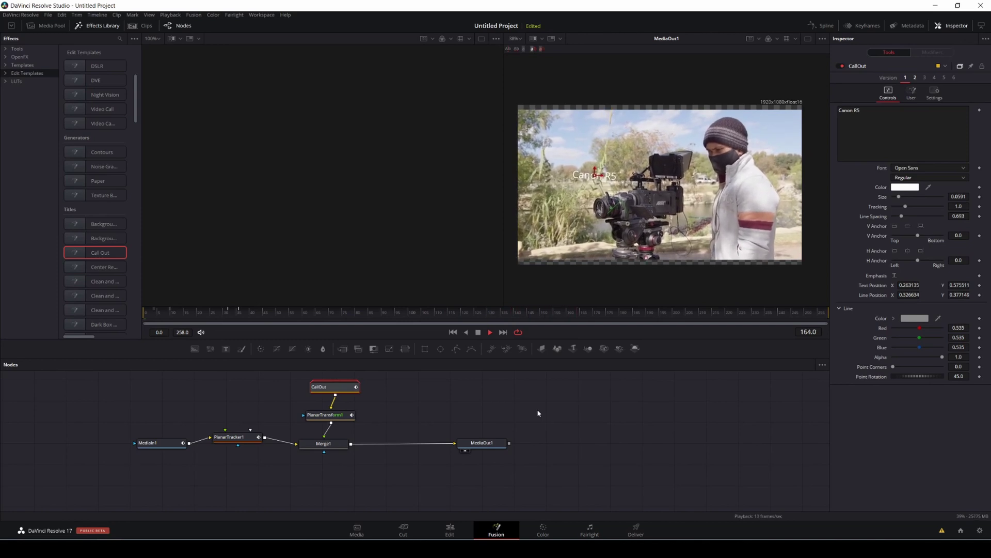
left_click(457, 529)
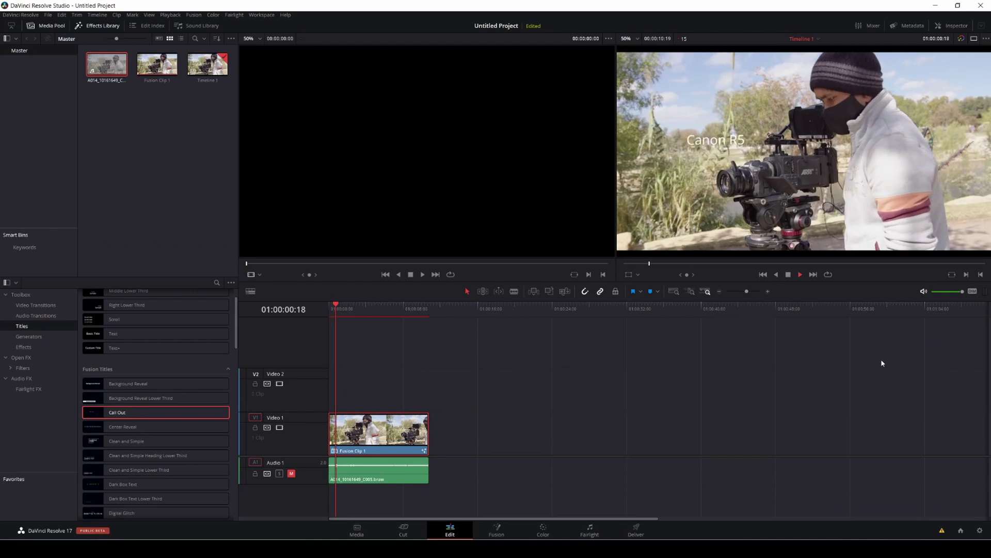